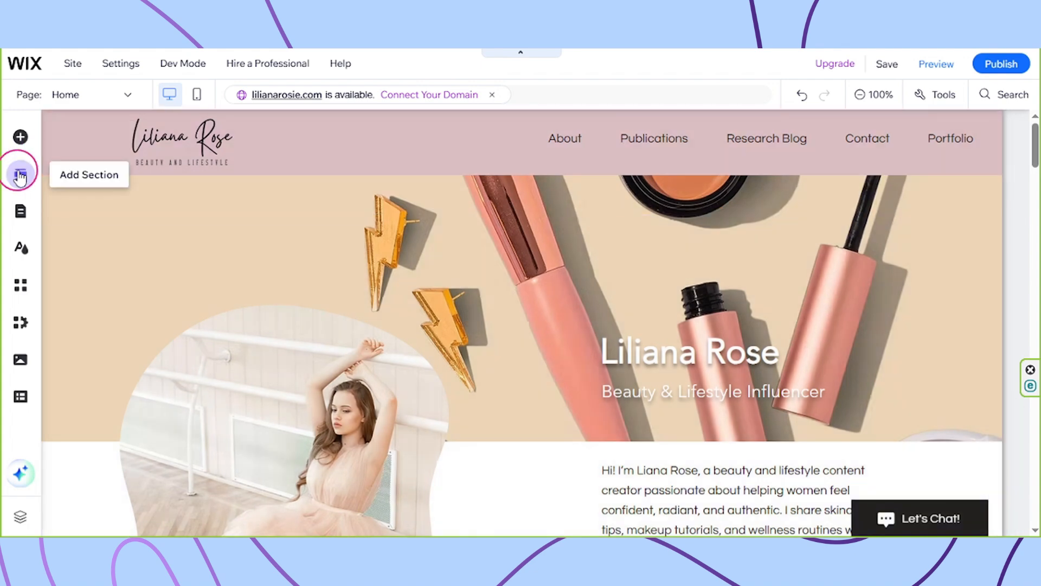
# Add the Contact section template with a dark Get in Touch column and a message form, and move it further down the page.
pyautogui.click(20, 175)
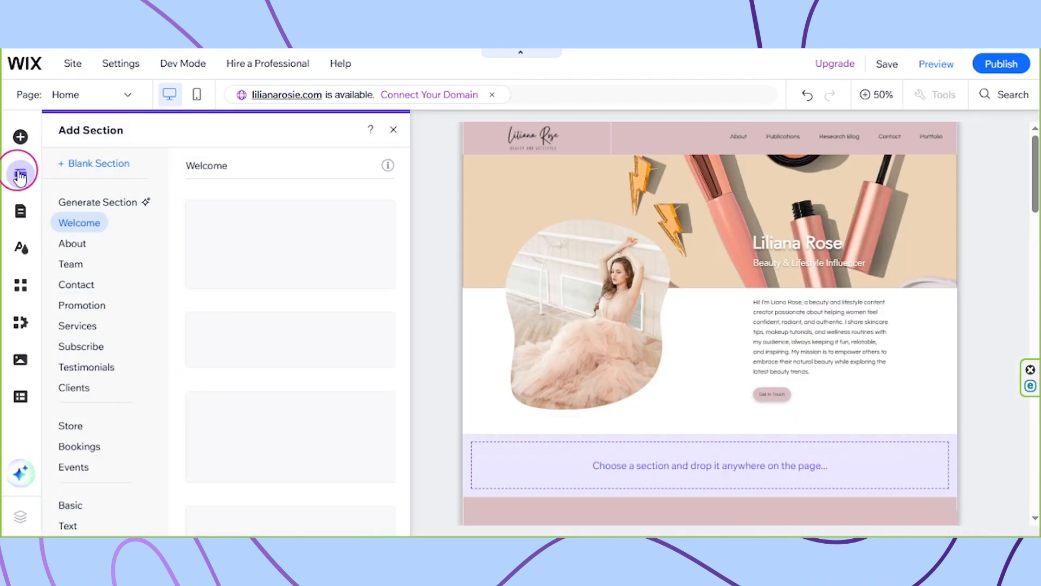
pyautogui.click(84, 291)
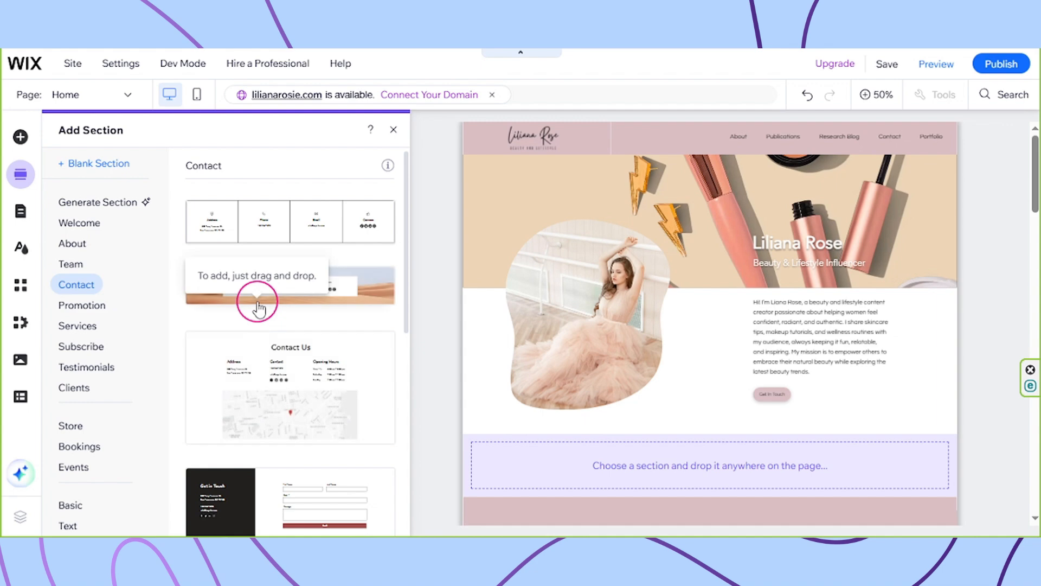
pyautogui.scroll(-3, 259, 308)
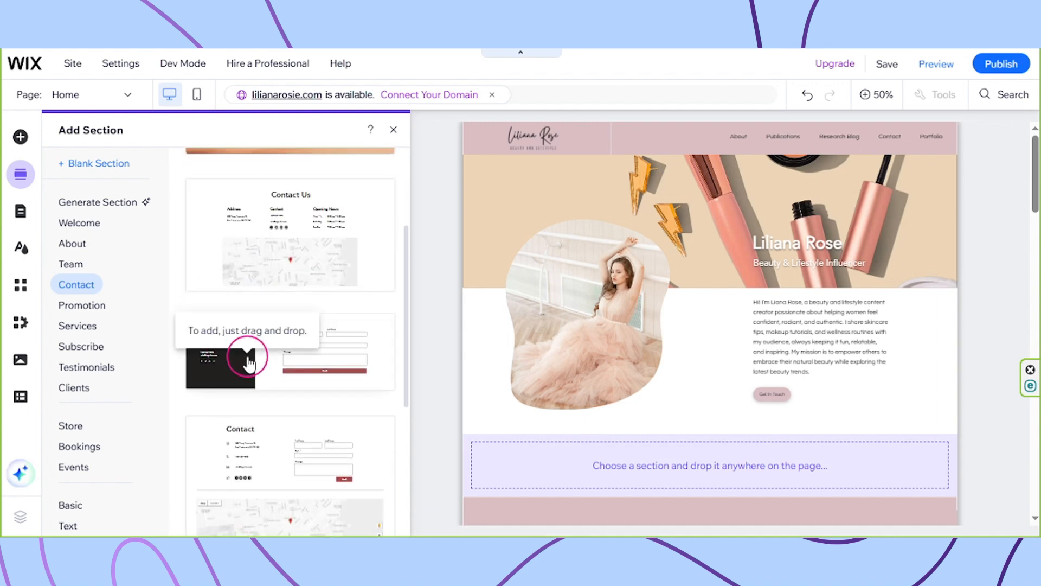
pyautogui.moveTo(233, 355); pyautogui.dragTo(544, 456)
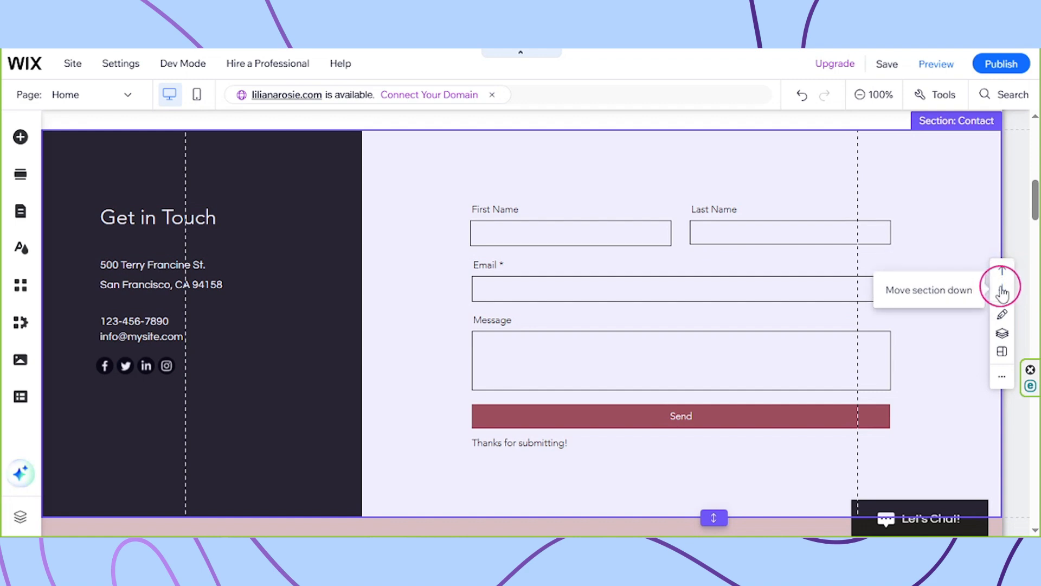
pyautogui.click(1003, 293)
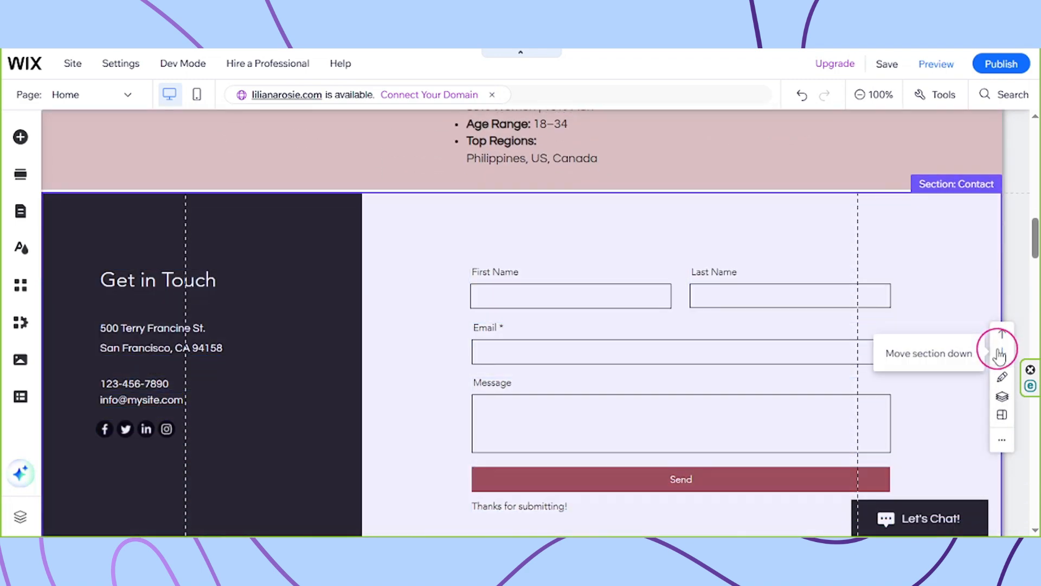
pyautogui.click(1001, 352)
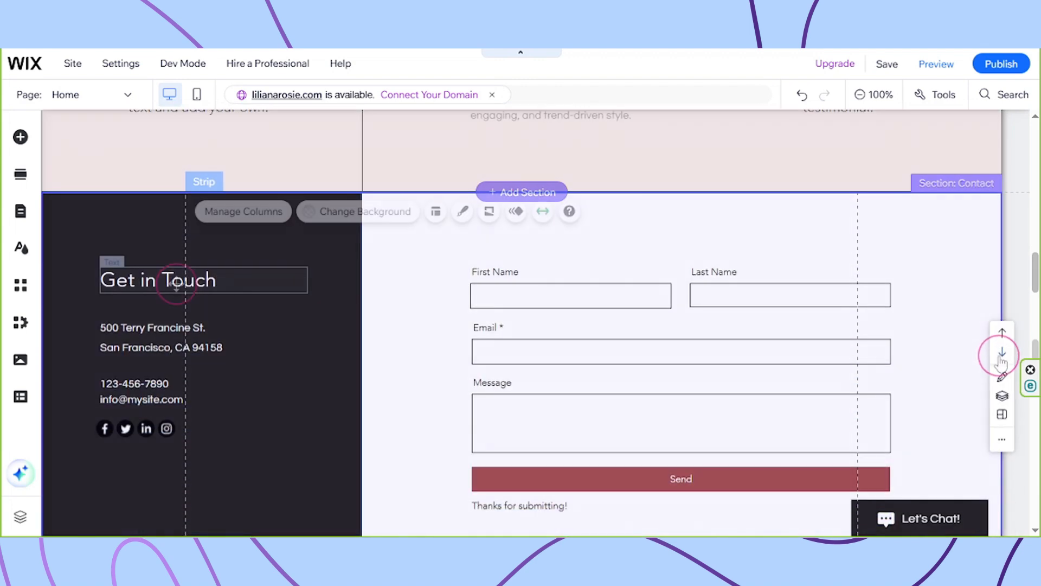
# Change the background of the Get in Touch column to the light pink used in the neighbouring section.
pyautogui.click(179, 282)
pyautogui.click(327, 373)
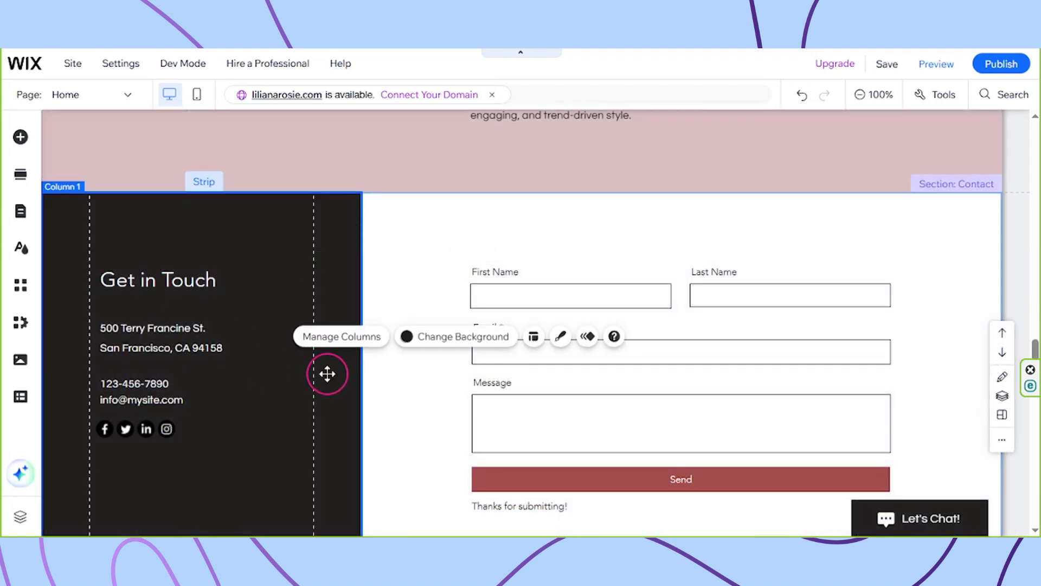
pyautogui.click(436, 348)
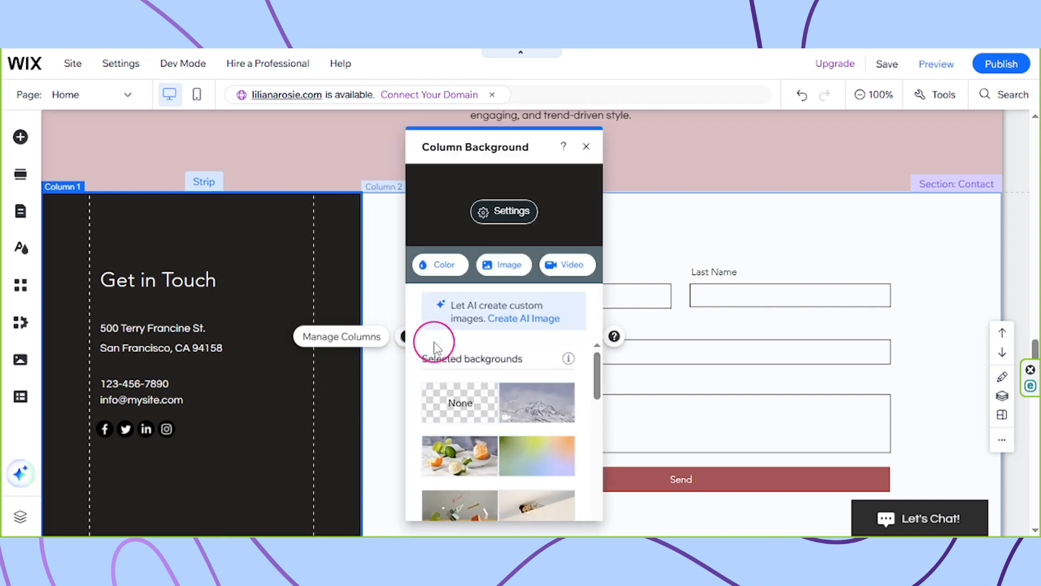
pyautogui.click(442, 269)
pyautogui.click(456, 178)
# Set the text colour of the Get in Touch heading to black.
pyautogui.click(165, 281)
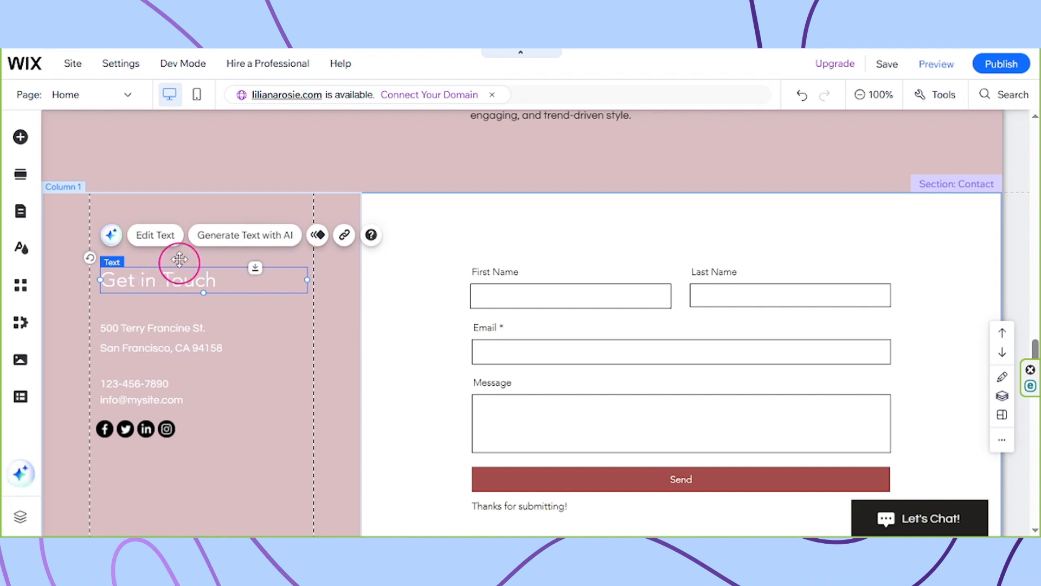
pyautogui.click(157, 242)
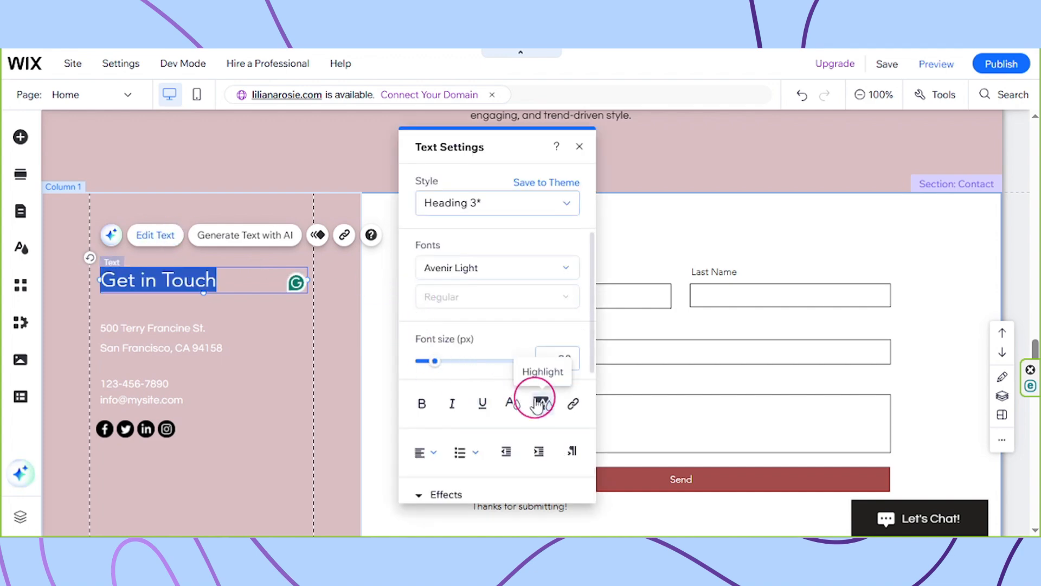
pyautogui.click(512, 404)
# Set the text colour of the address, phone and email lines below the Get in Touch heading to black.
pyautogui.click(167, 331)
pyautogui.click(167, 331)
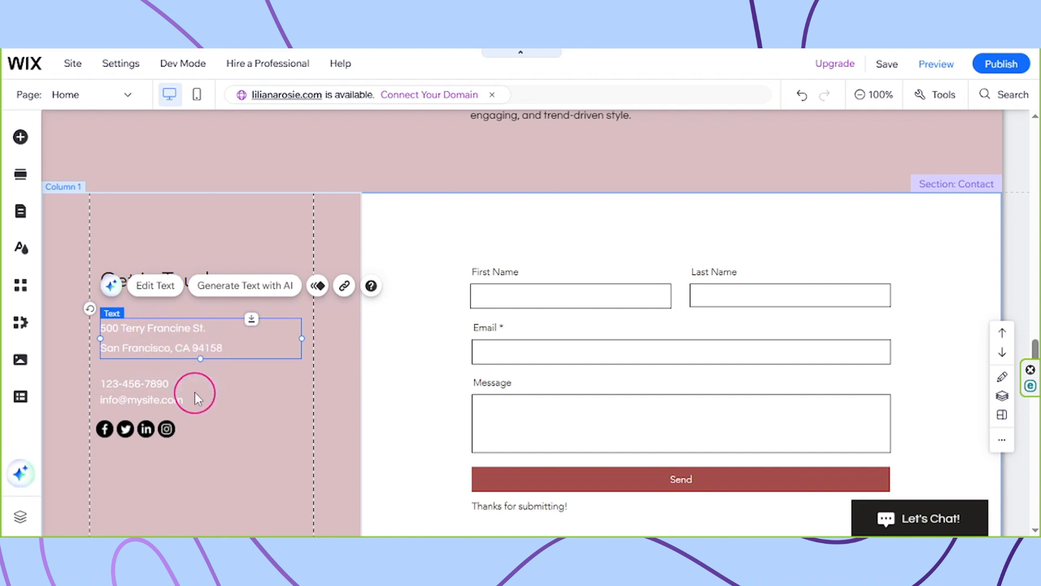
pyautogui.click(155, 290)
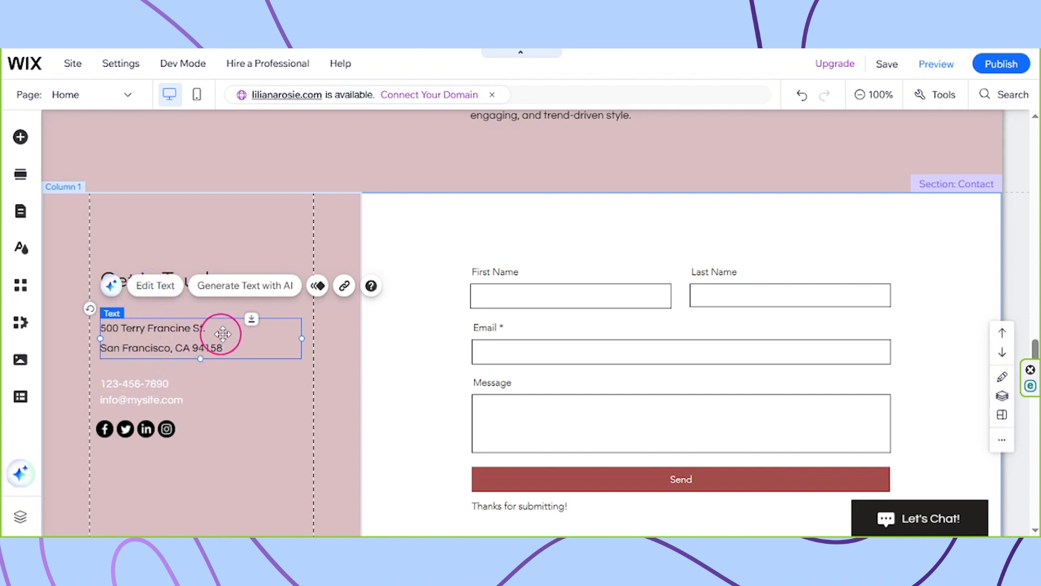
pyautogui.click(154, 383)
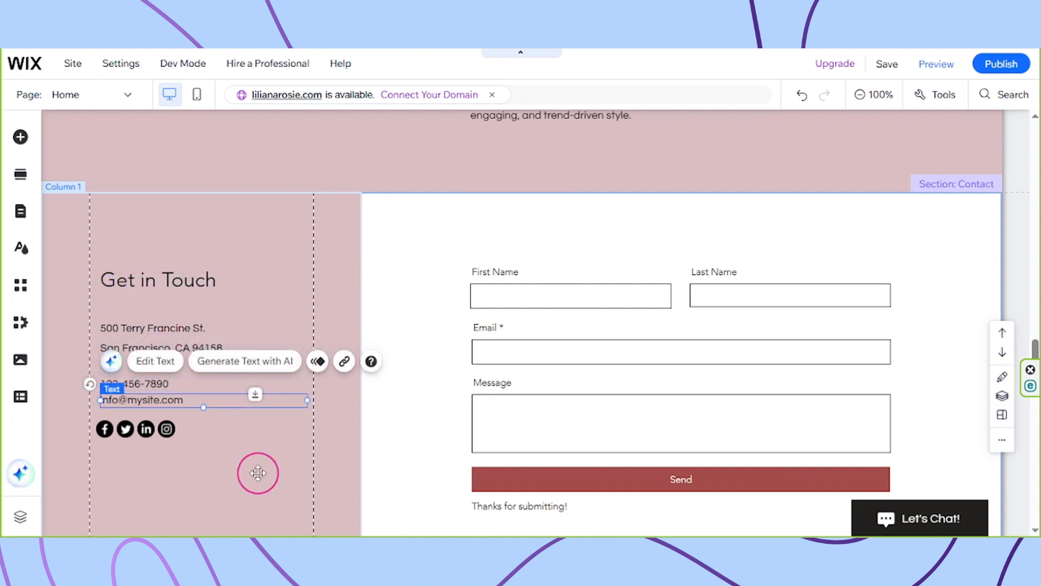
pyautogui.click(258, 473)
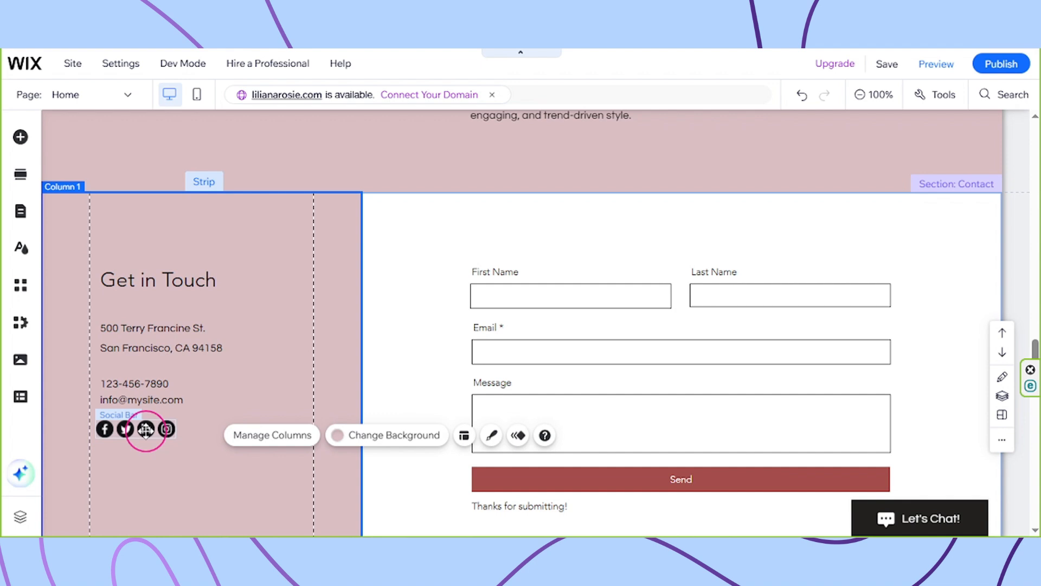
# Check the web address linked to the Facebook icon in the contact section's social bar and close the link settings.
pyautogui.click(145, 430)
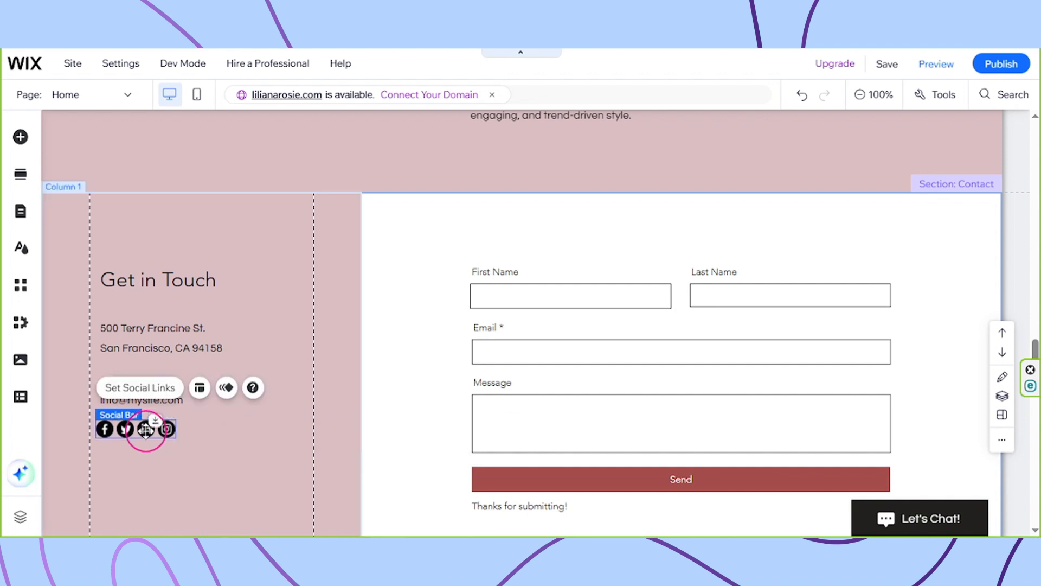
pyautogui.click(133, 387)
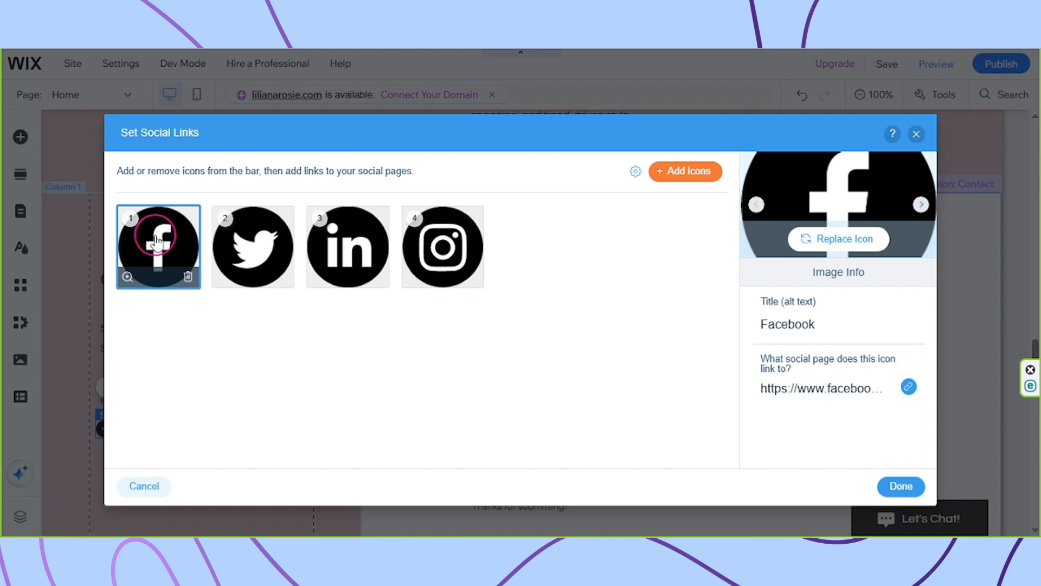
pyautogui.click(819, 389)
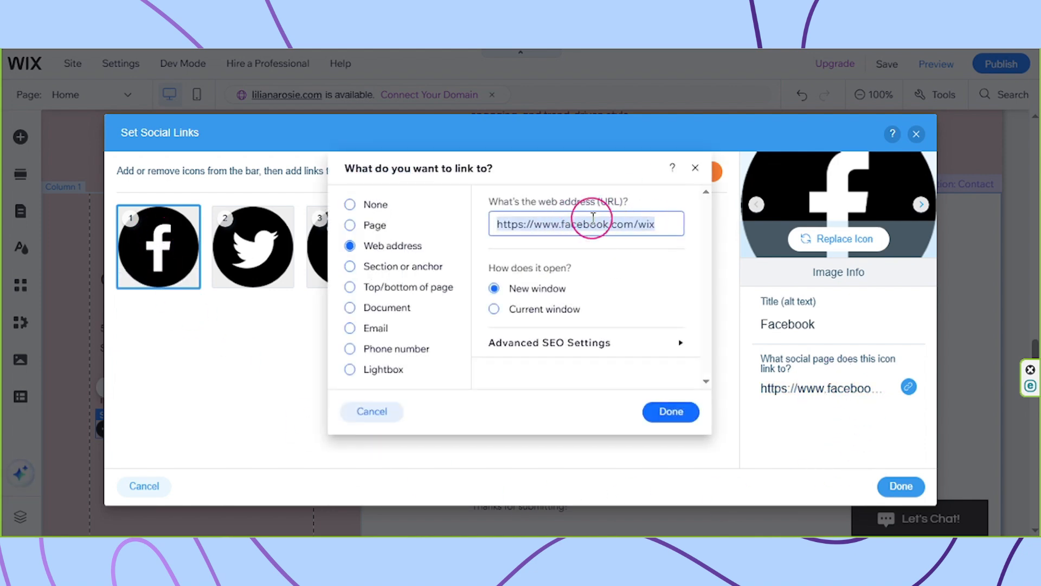
pyautogui.click(662, 411)
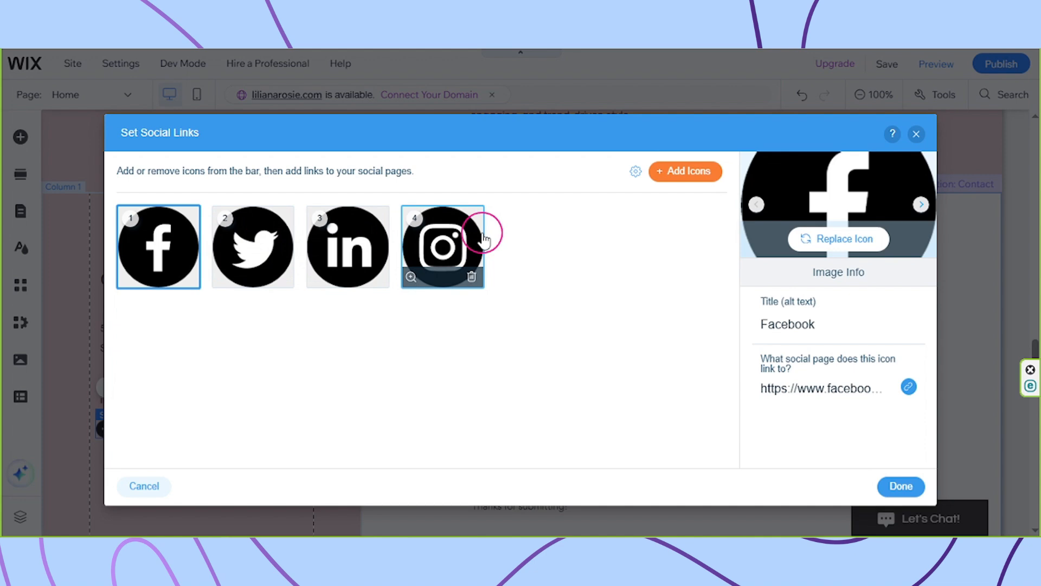
pyautogui.click(898, 486)
# Add a Company contact field to the form in the white column.
pyautogui.click(404, 379)
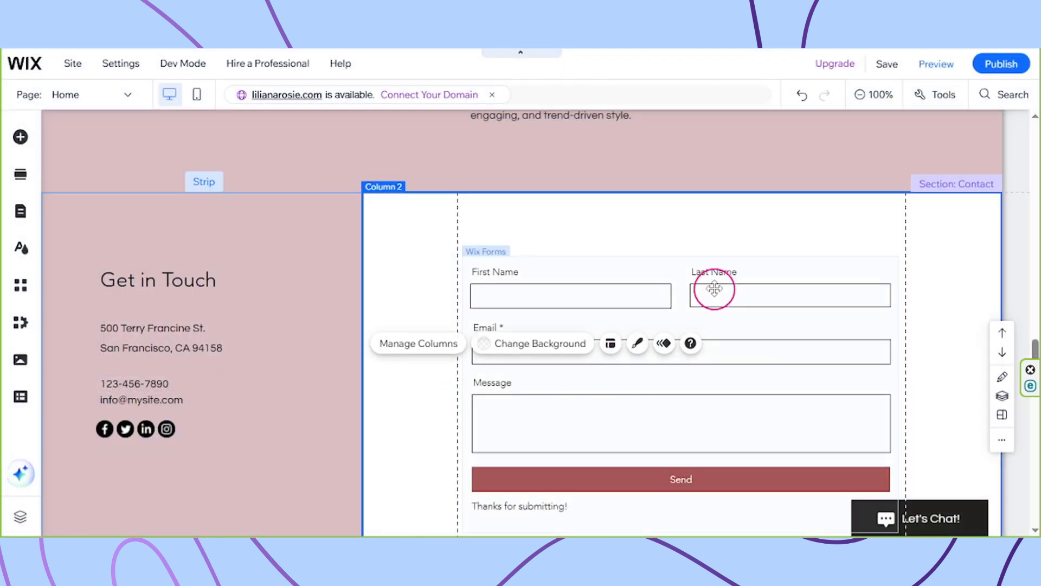
pyautogui.click(747, 277)
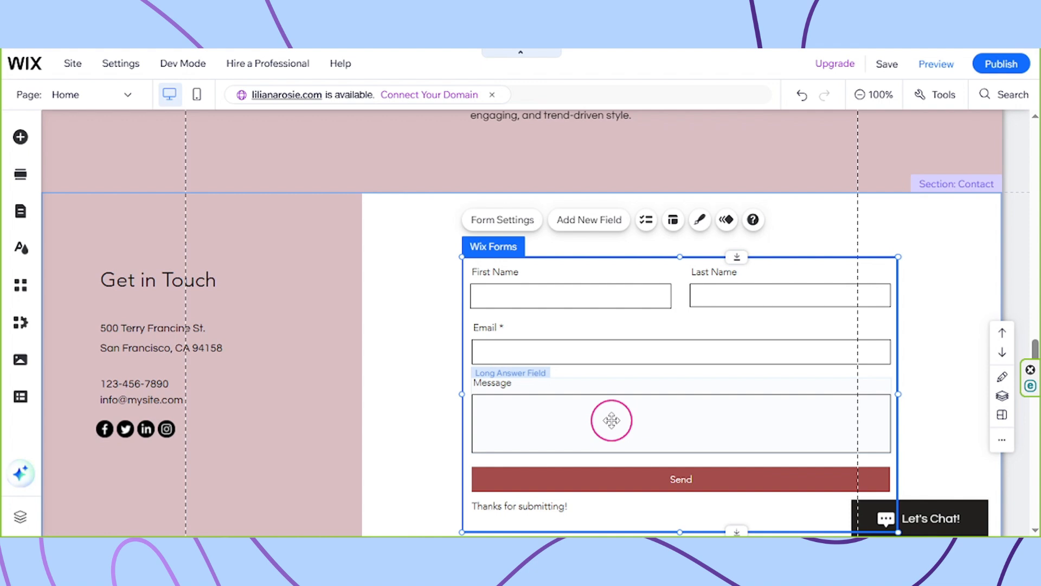
pyautogui.click(600, 228)
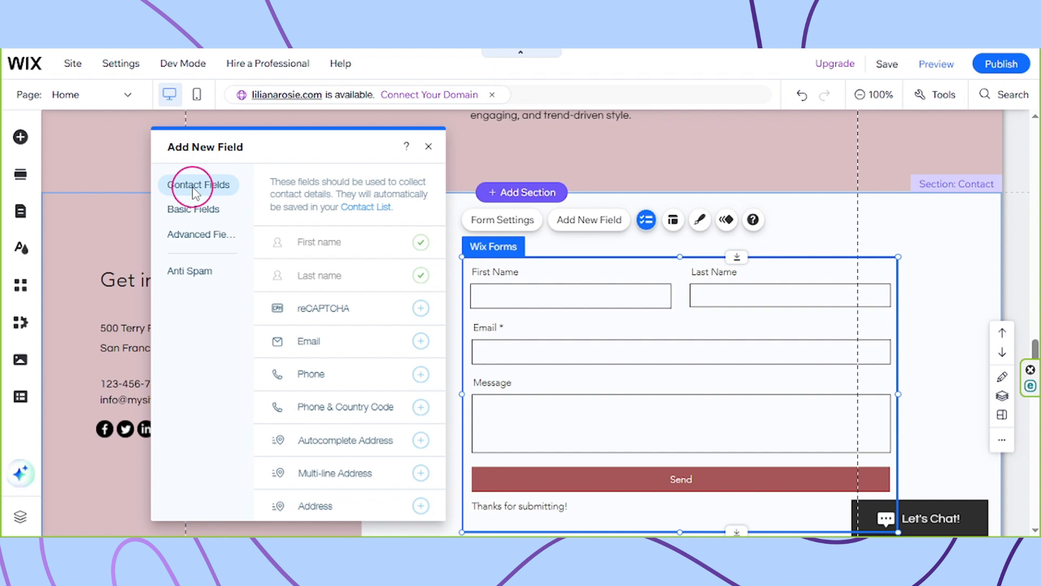
pyautogui.scroll(-3, 367, 360)
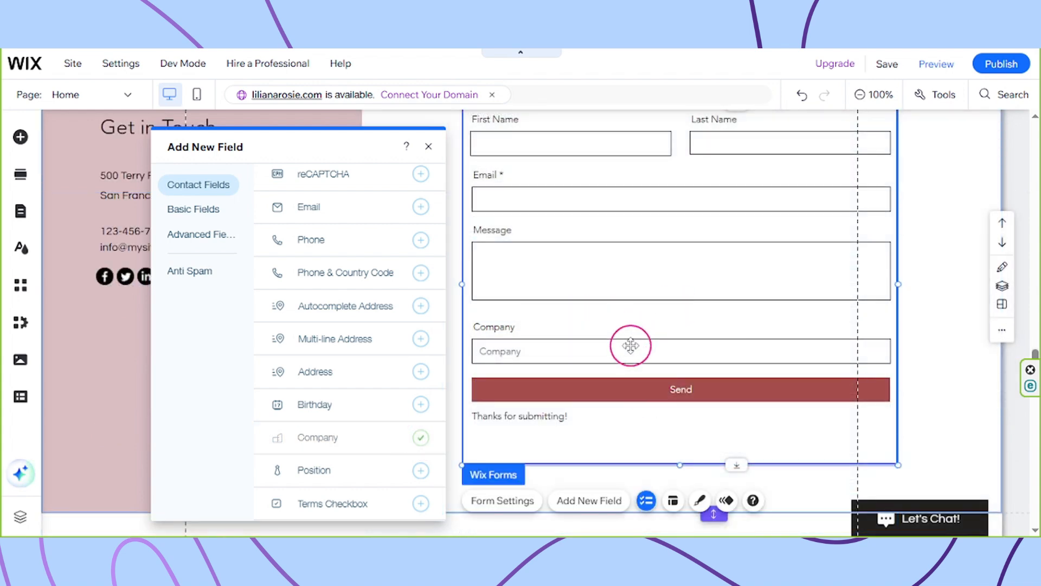
# Rearrange the form so the Company field sits between the Email and Message fields.
pyautogui.click(699, 335)
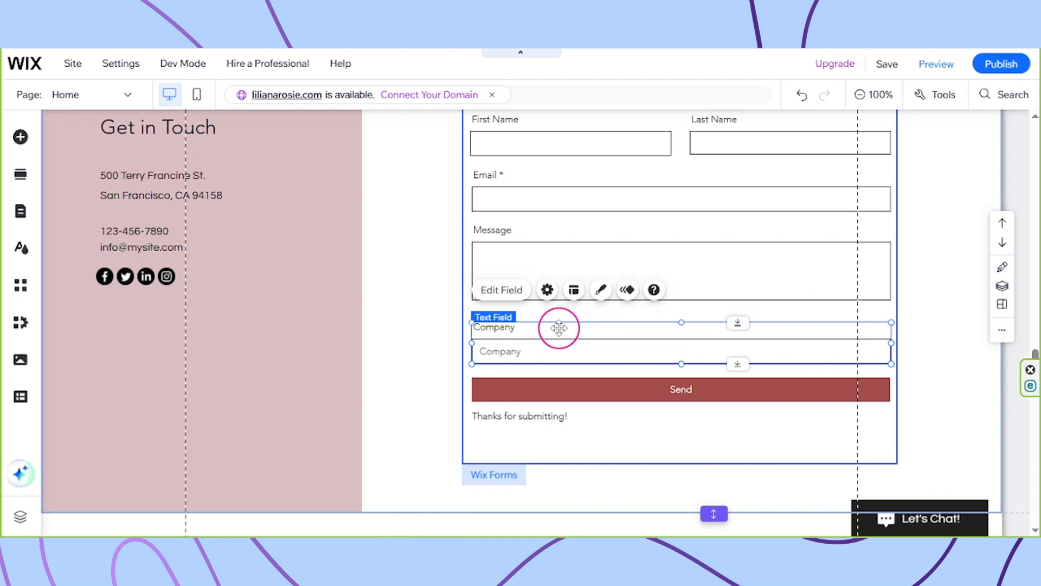
pyautogui.moveTo(559, 321); pyautogui.dragTo(558, 244)
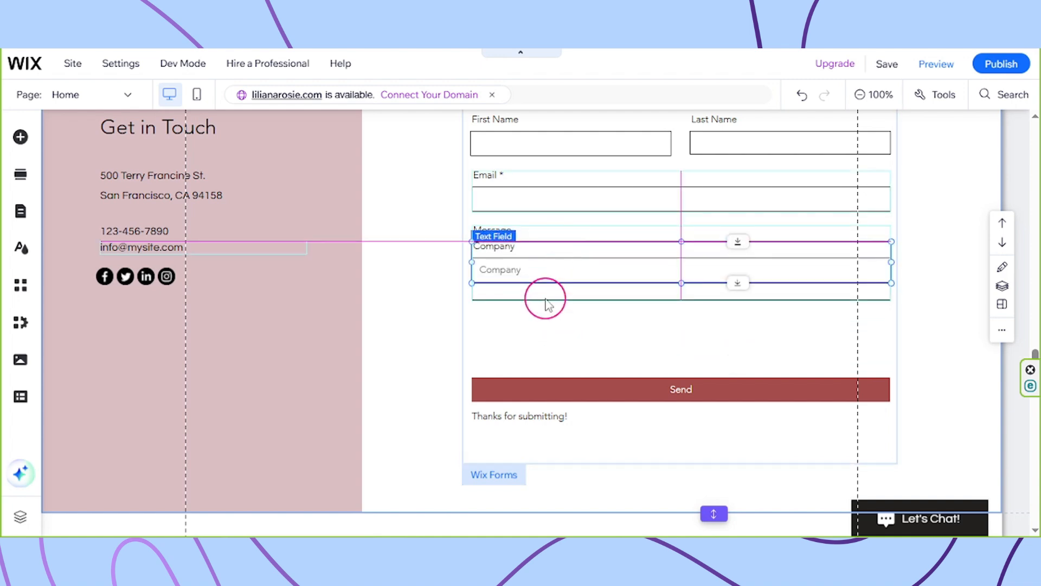
pyautogui.click(544, 355)
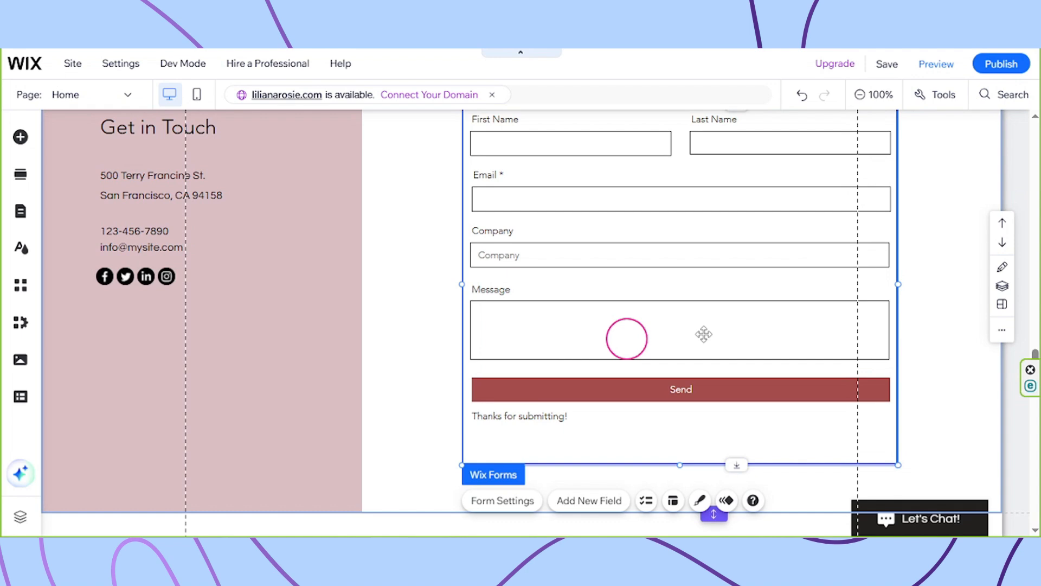
# Look over the contact section and its form fields from the heading down to the Send button.
pyautogui.scroll(-1, 625, 337)
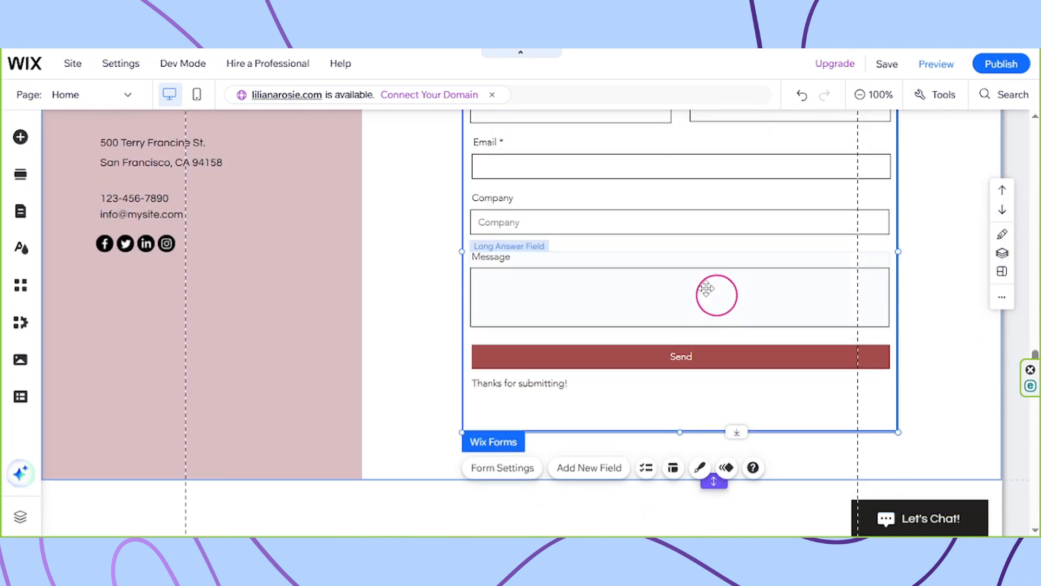
pyautogui.scroll(1, 716, 293)
pyautogui.scroll(3, 658, 305)
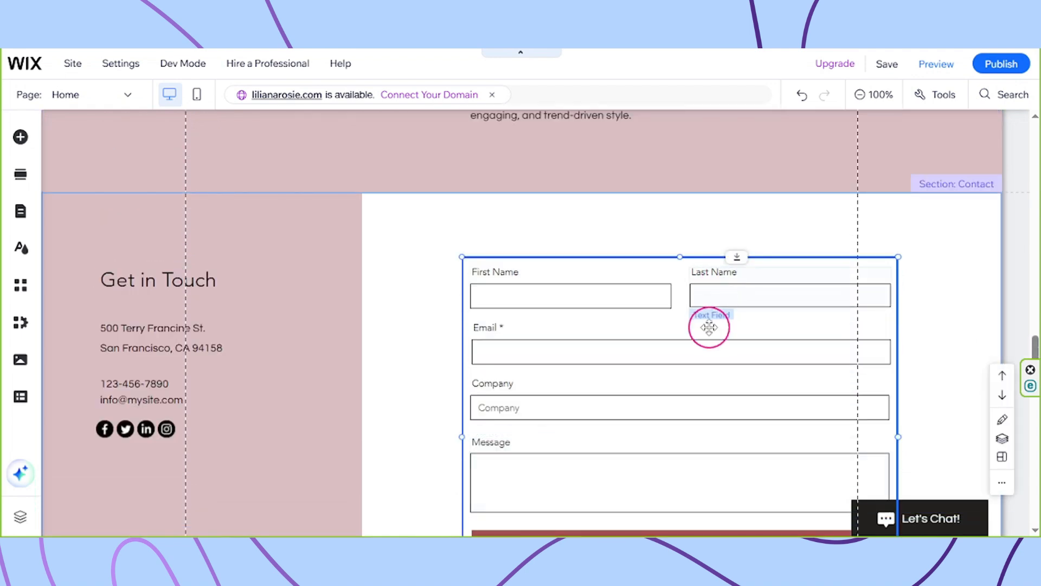
pyautogui.scroll(-3, 709, 327)
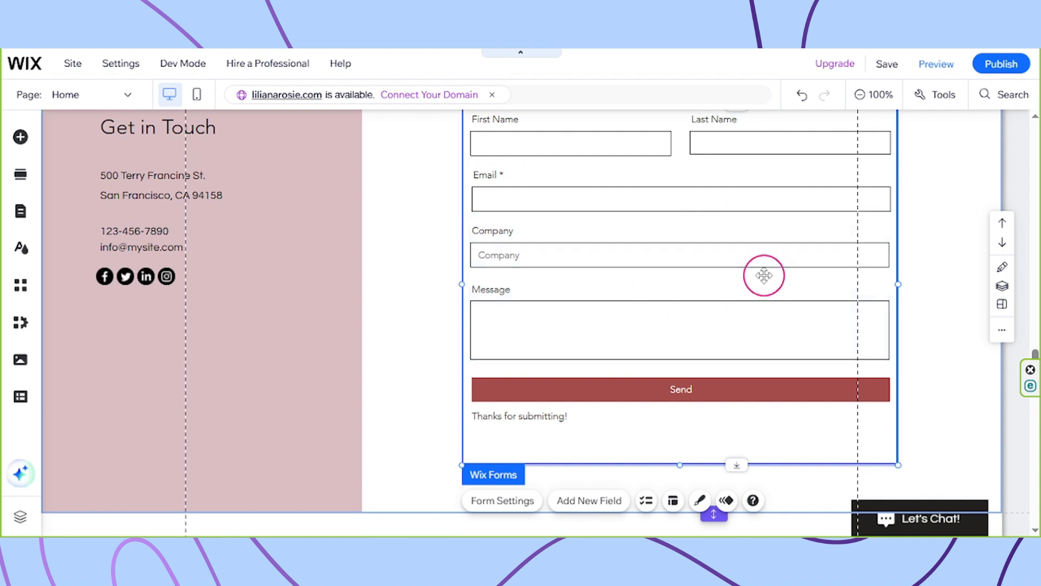
pyautogui.scroll(2, 681, 324)
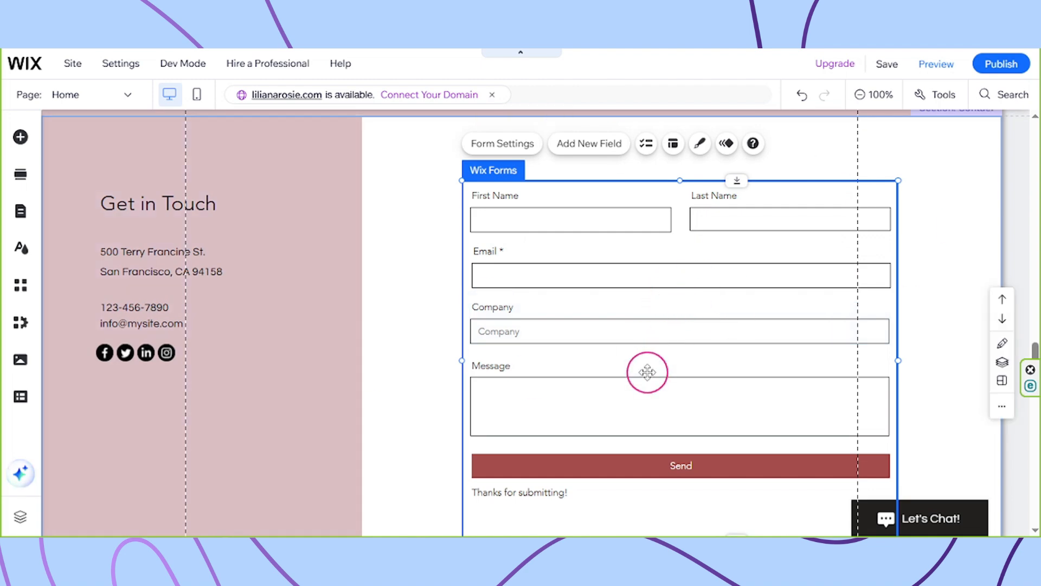
pyautogui.scroll(-3, 646, 372)
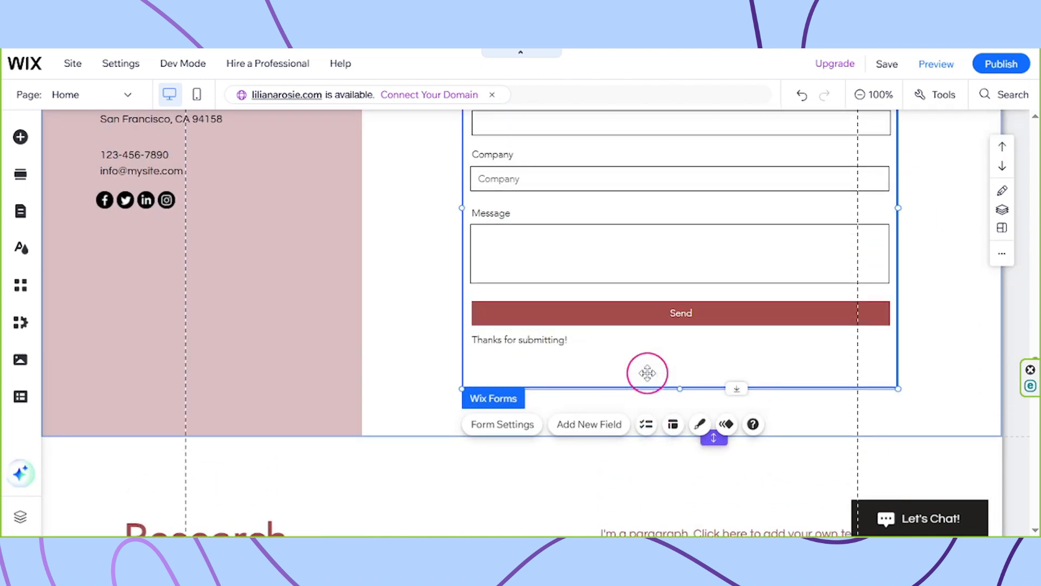
pyautogui.scroll(3, 647, 373)
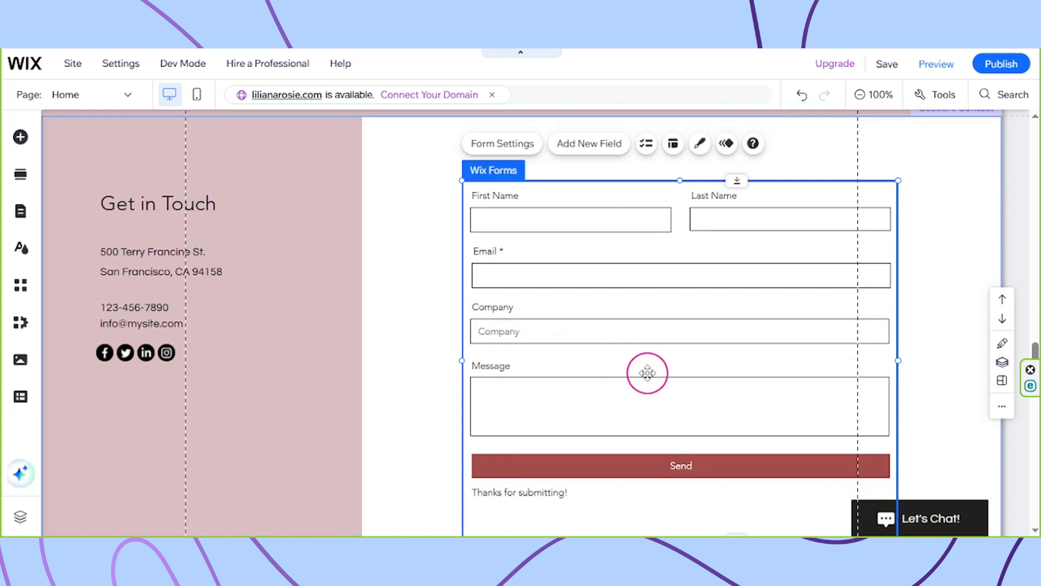
# Link the Get In Touch button under the intro text to the Contact section of the Home page.
pyautogui.scroll(7, 647, 373)
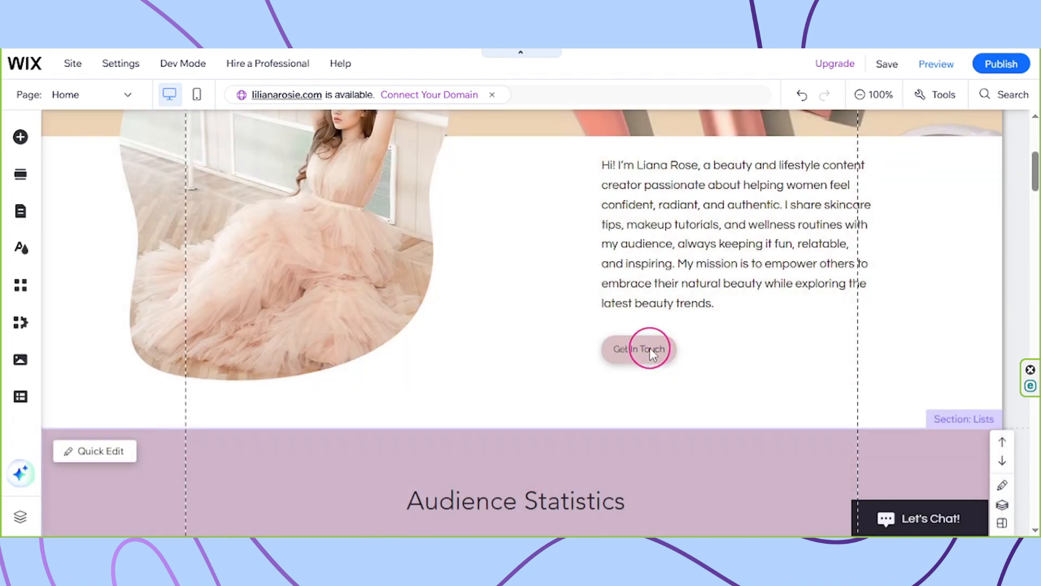
pyautogui.click(652, 353)
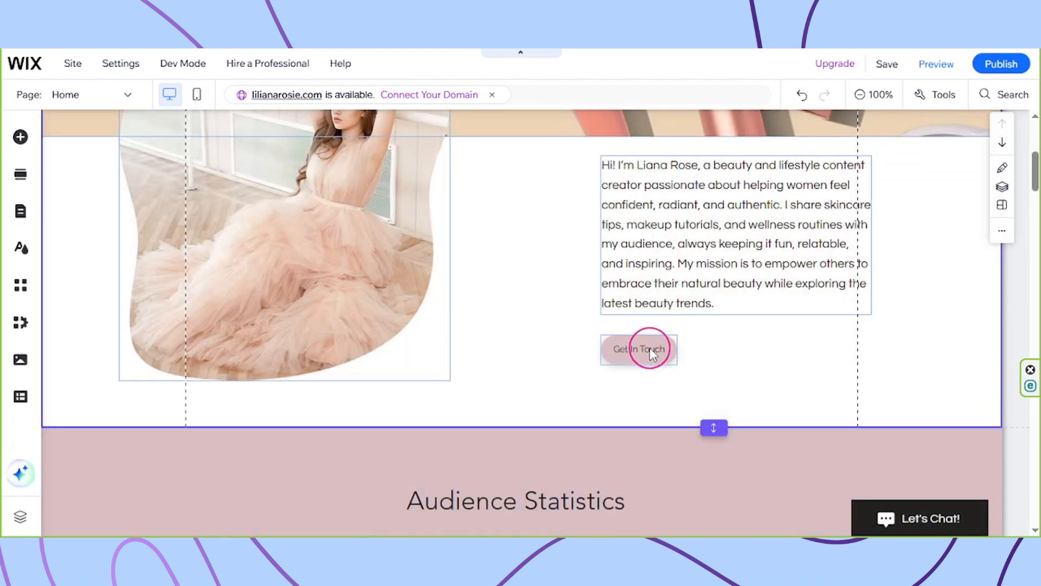
pyautogui.click(652, 350)
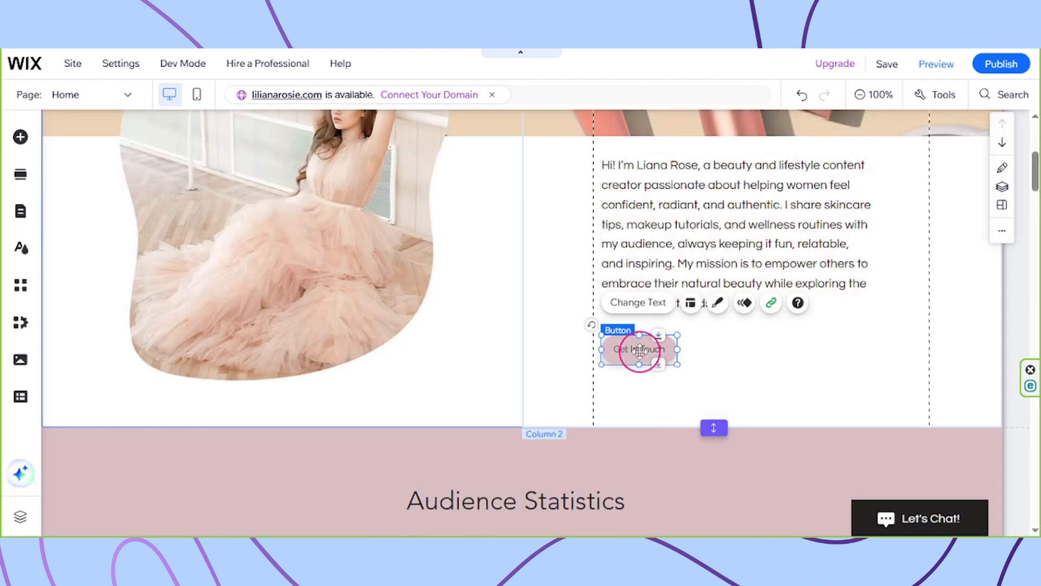
pyautogui.click(772, 304)
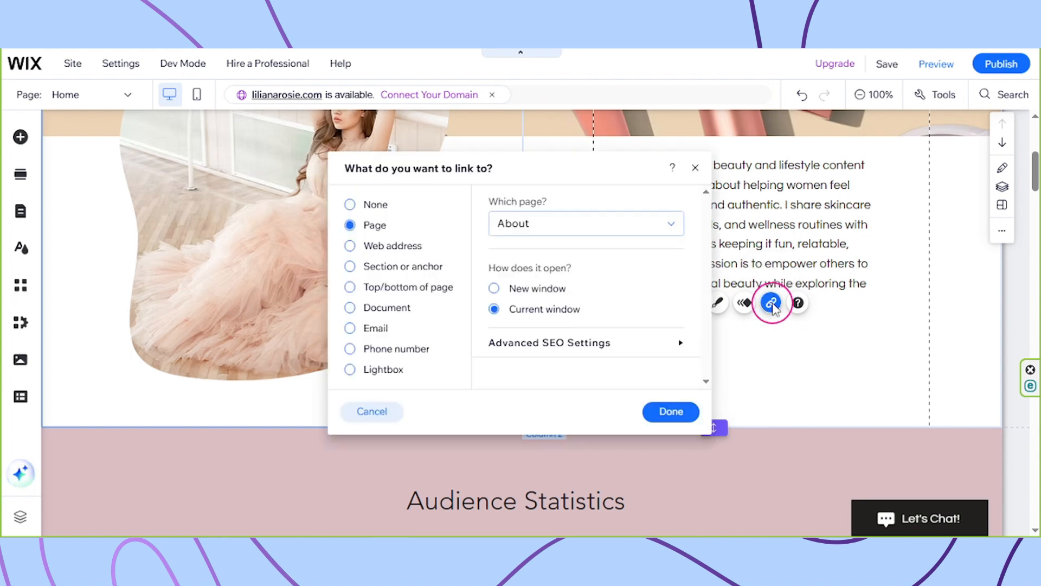
pyautogui.click(406, 272)
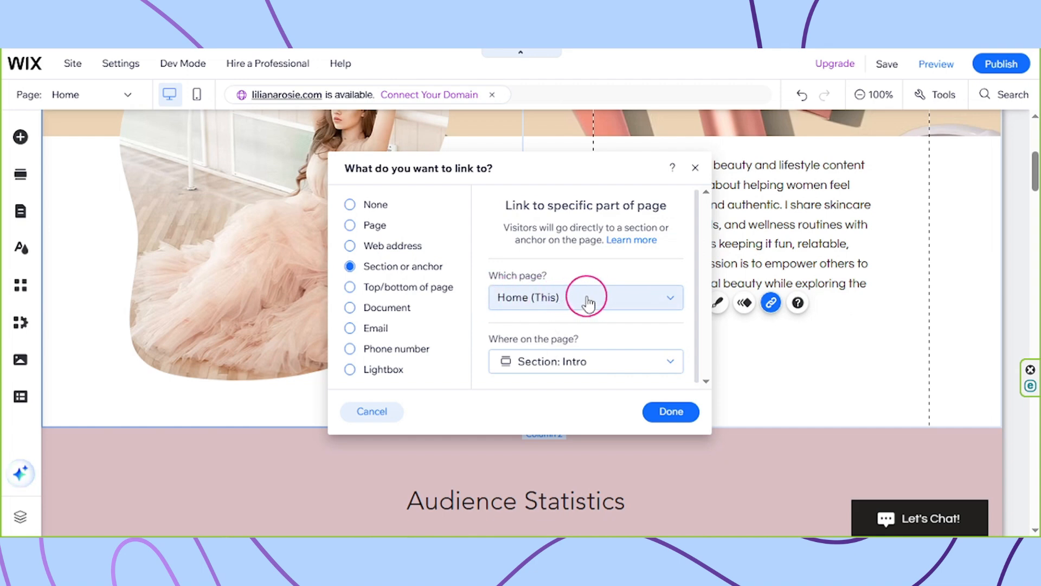
pyautogui.click(580, 366)
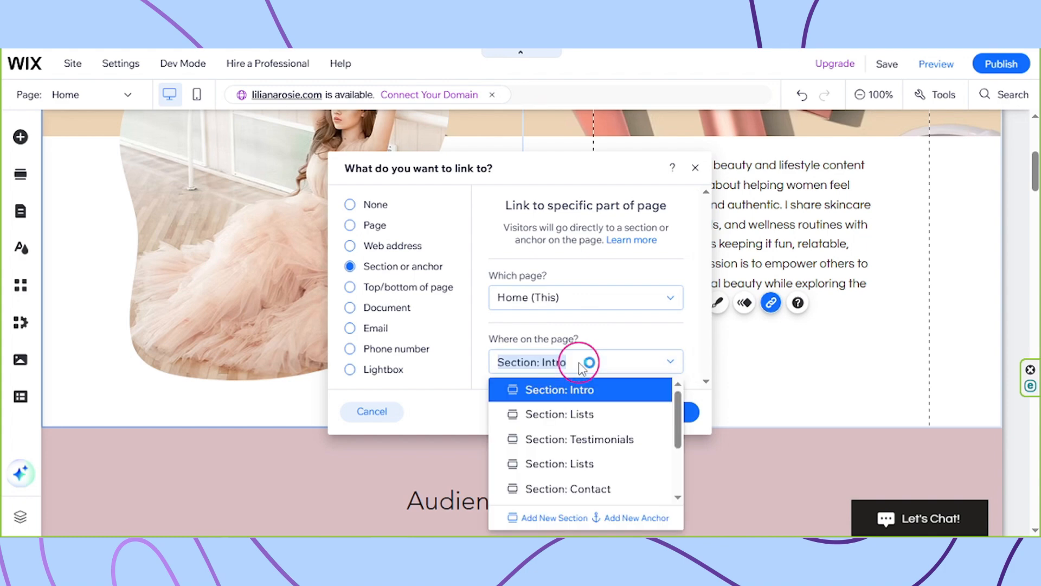
pyautogui.click(557, 491)
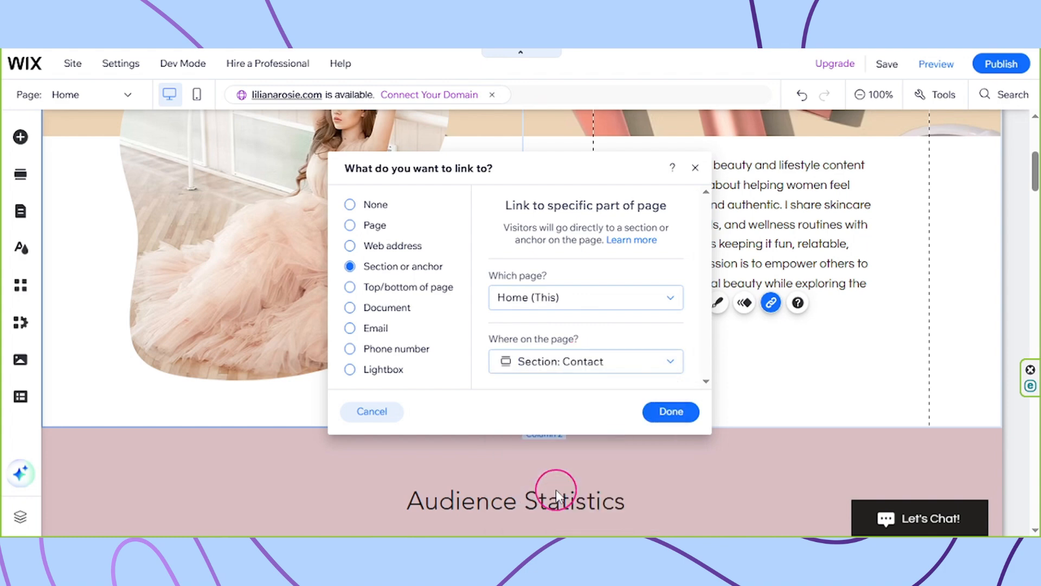
pyautogui.click(672, 412)
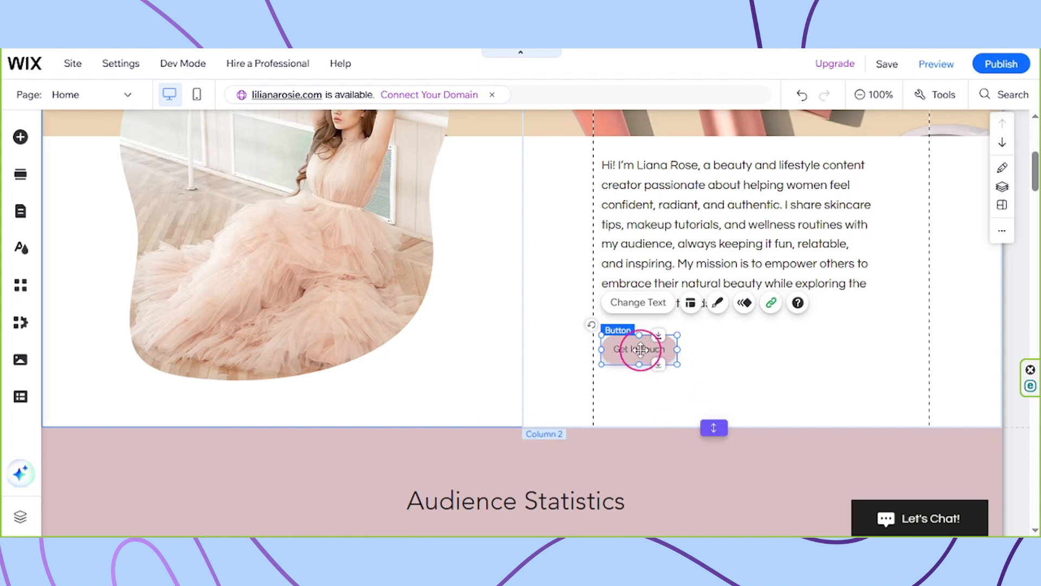
# Save the site with the contact section and its form in view.
pyautogui.moveTo(1033, 171); pyautogui.dragTo(1030, 360)
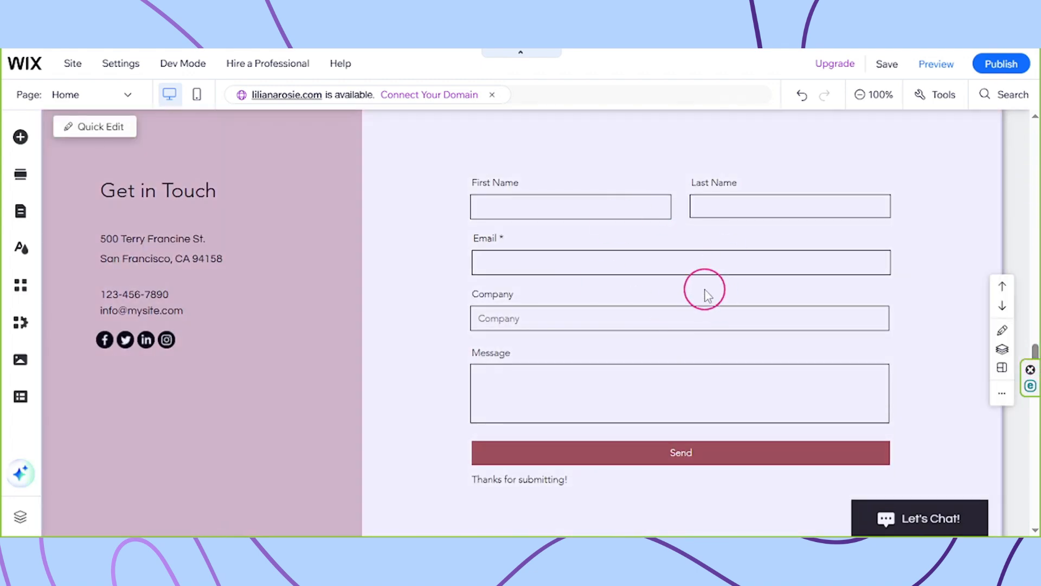
pyautogui.moveTo(892, 69)
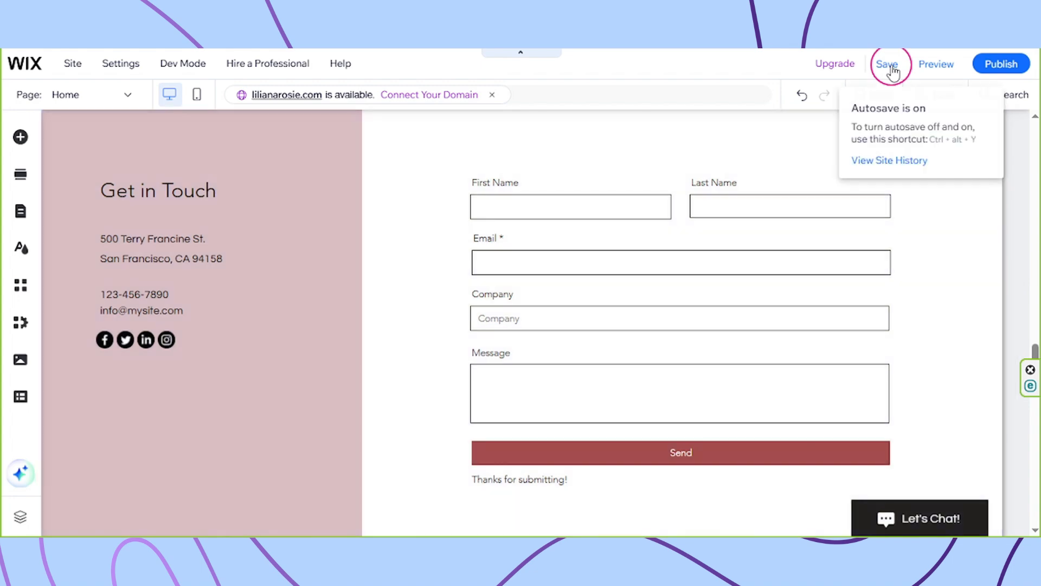
pyautogui.click(702, 406)
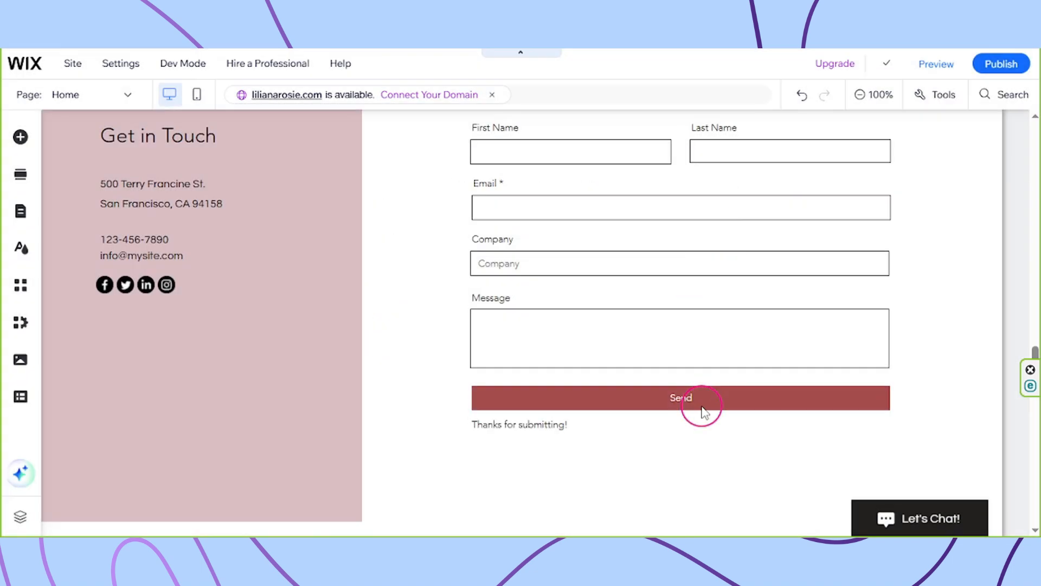
pyautogui.click(777, 345)
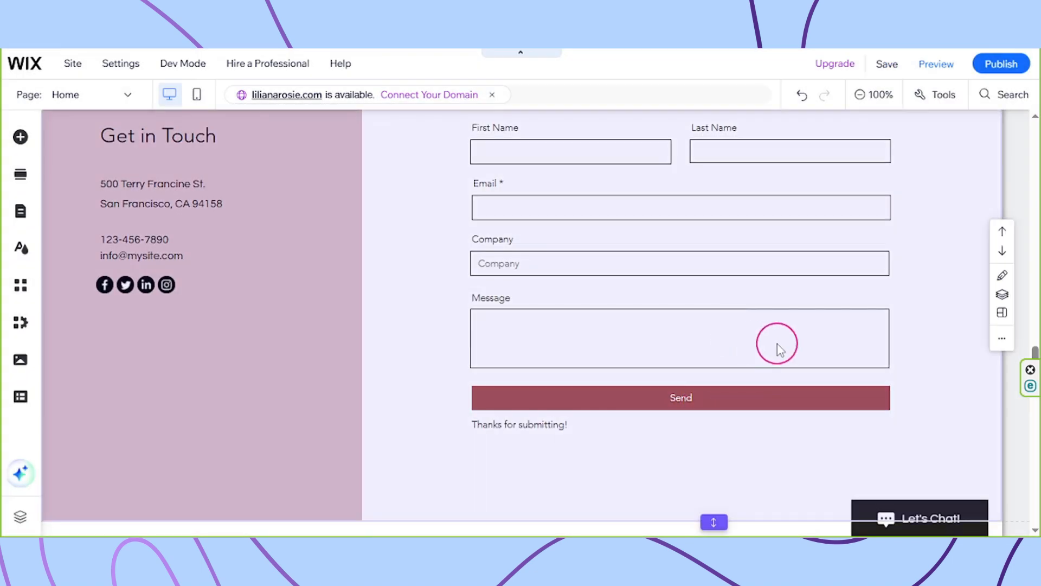